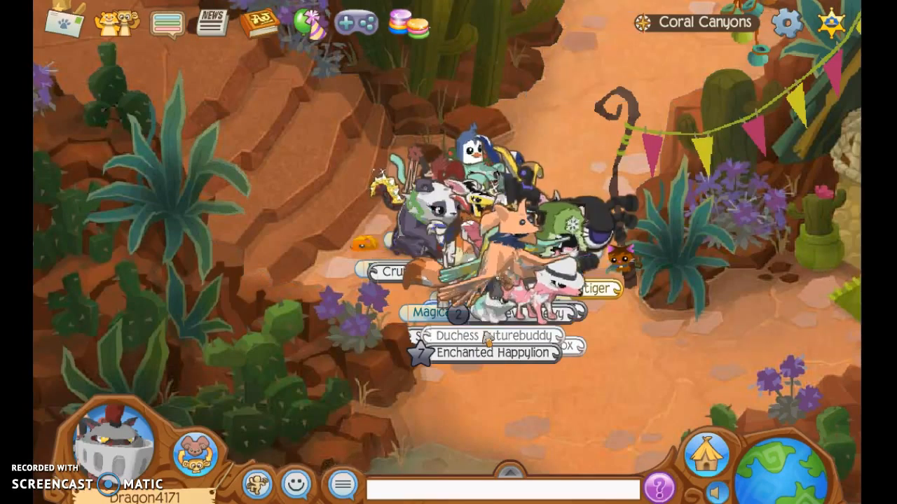
- Walk the avatar away from the crowd, down across the pond and over to the far bank below the stone stairs
left_click(605, 331)
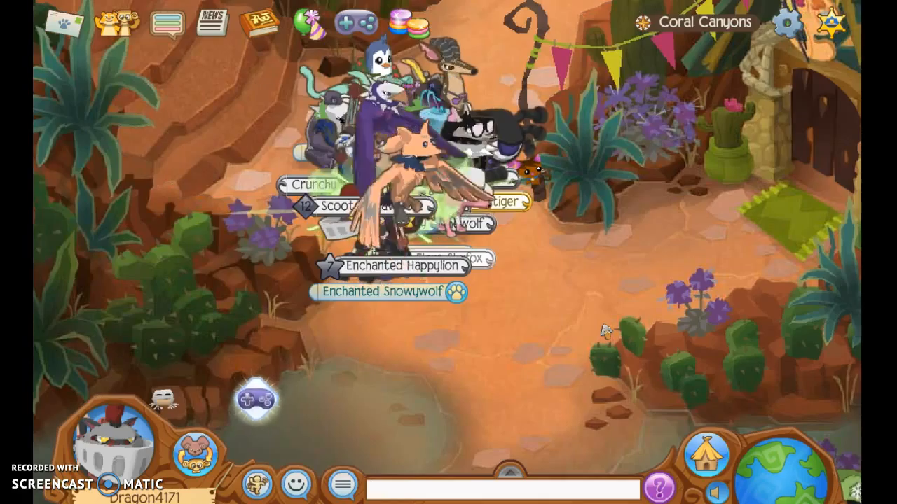
key("Down")
key("Left")
key("Right")
key("Down")
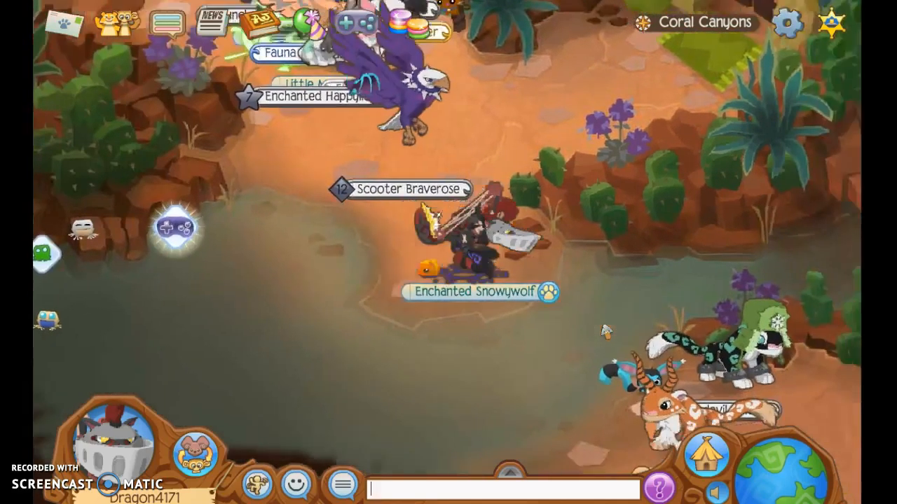
key("Right")
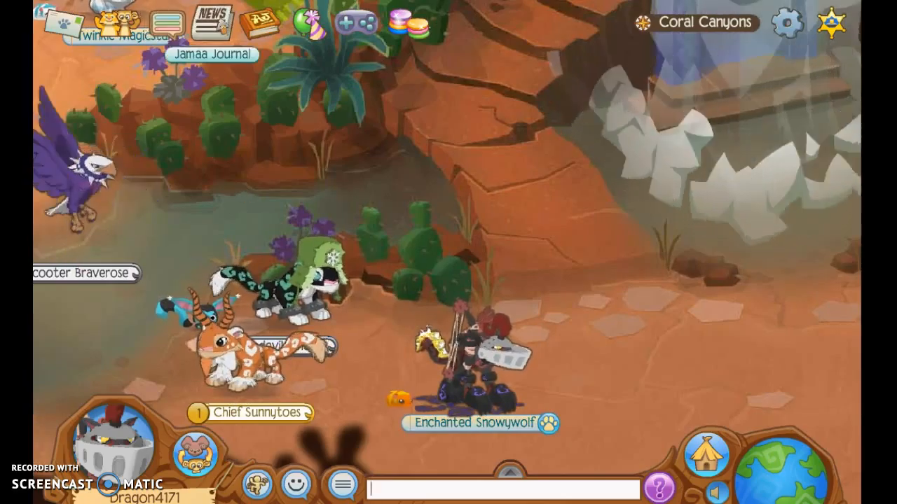
- Open the Jamaa Journal, view its April Fools' Party article and close the journal
left_click(211, 23)
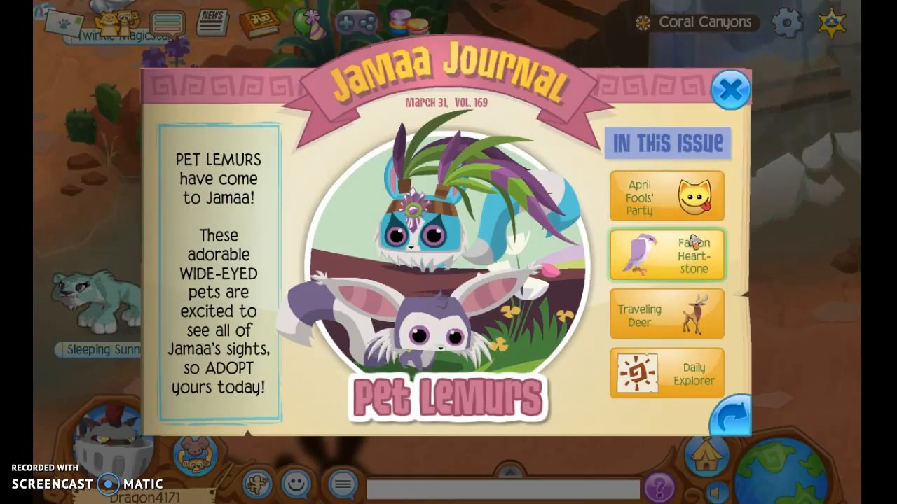
left_click(694, 211)
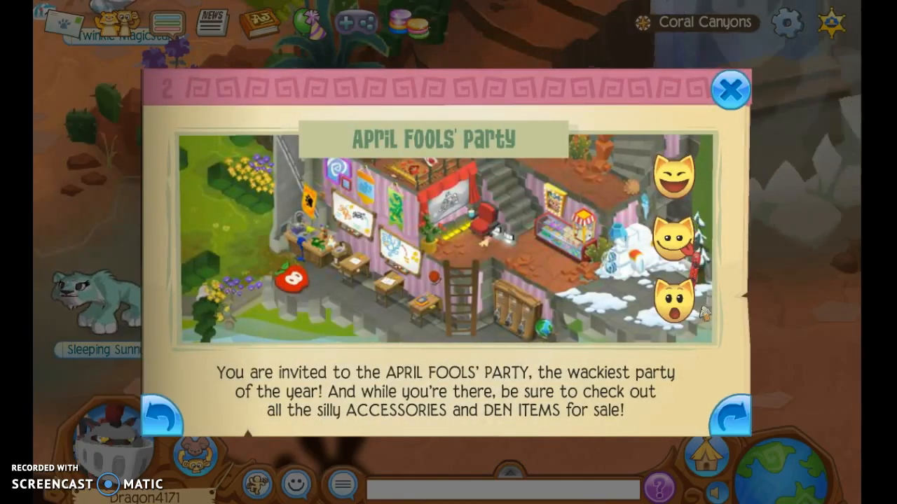
left_click(722, 101)
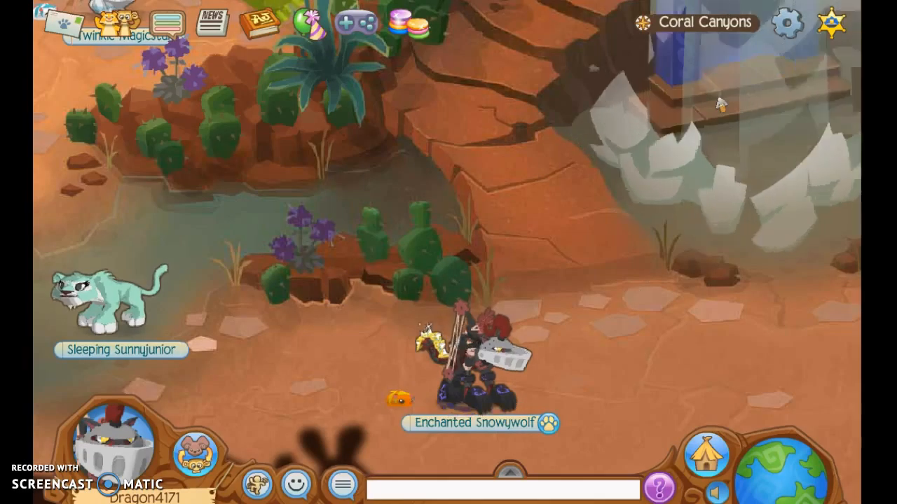
- Check the upcoming parties schedule for the April Fools' Party, then close the party list
left_click(494, 20)
left_click(310, 24)
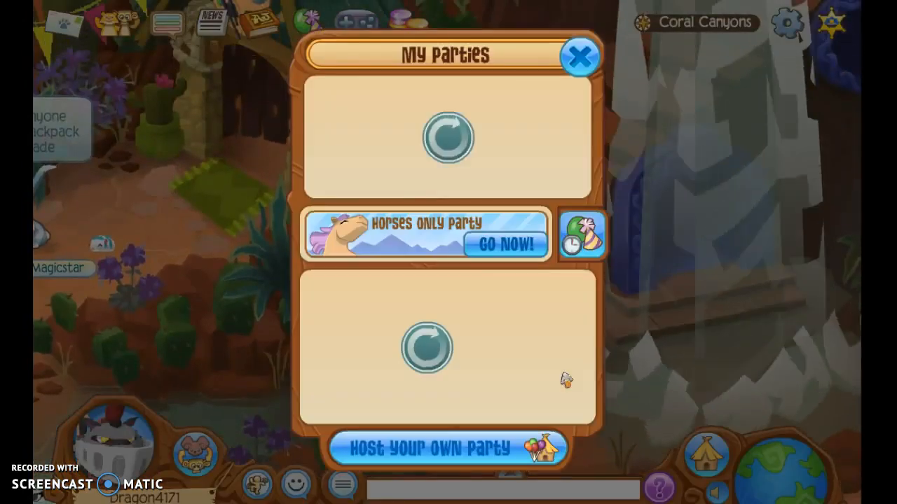
left_click(585, 251)
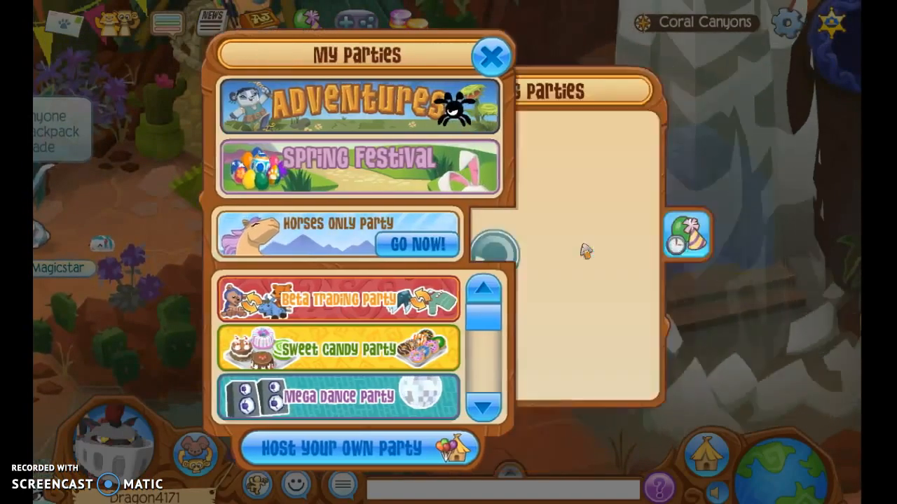
scroll(700, 397, "down", 2)
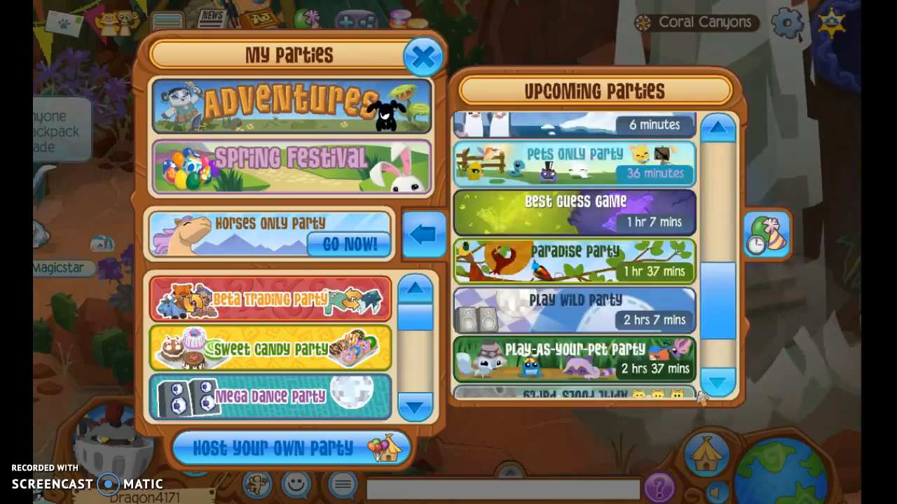
scroll(700, 398, "down", 4)
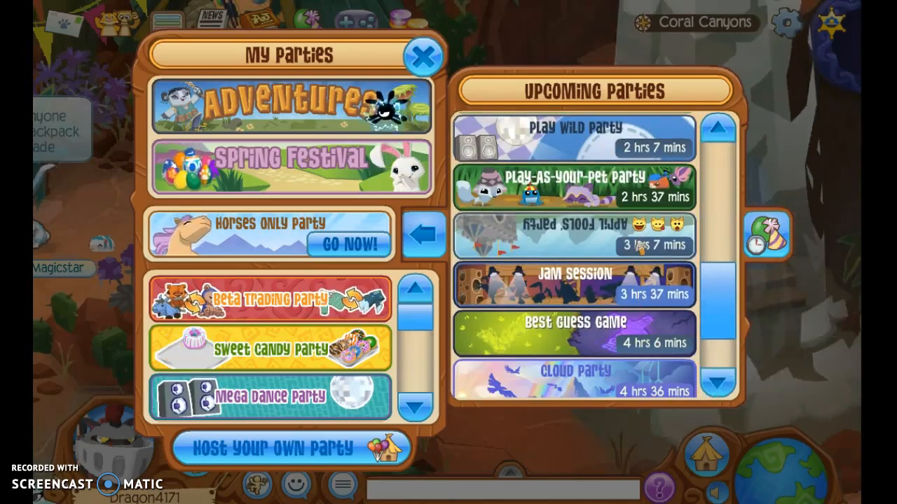
left_click(431, 58)
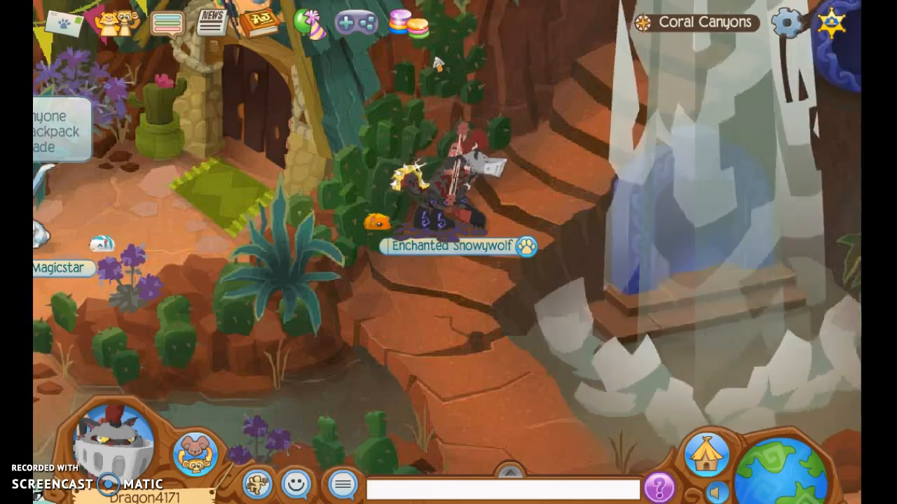
left_click(472, 334)
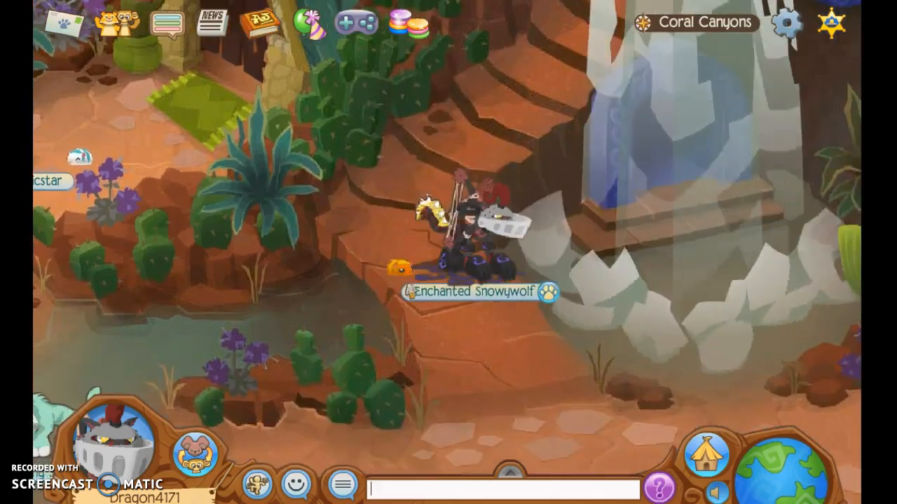
- Read the Jamaa Journal from the Falcon Heartstone article through Searching, Recycling and Traveling Deer to the Pet Hippo page, and close it
left_click(225, 23)
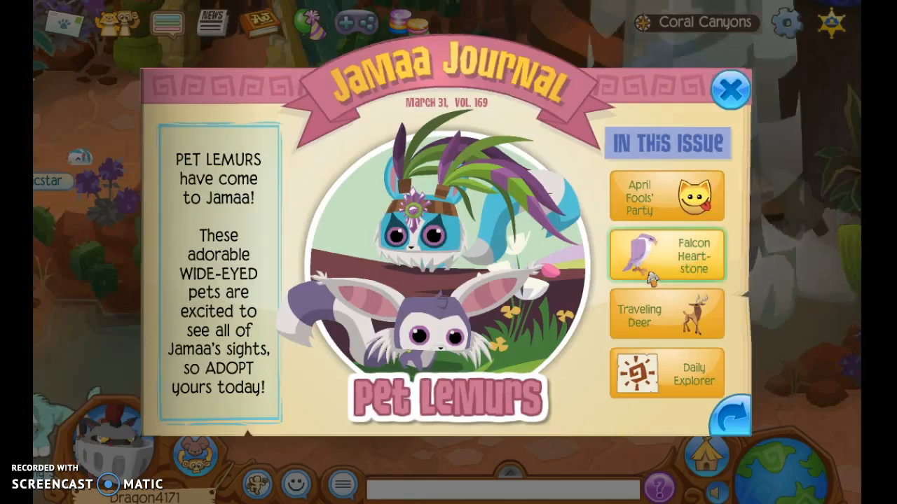
left_click(671, 279)
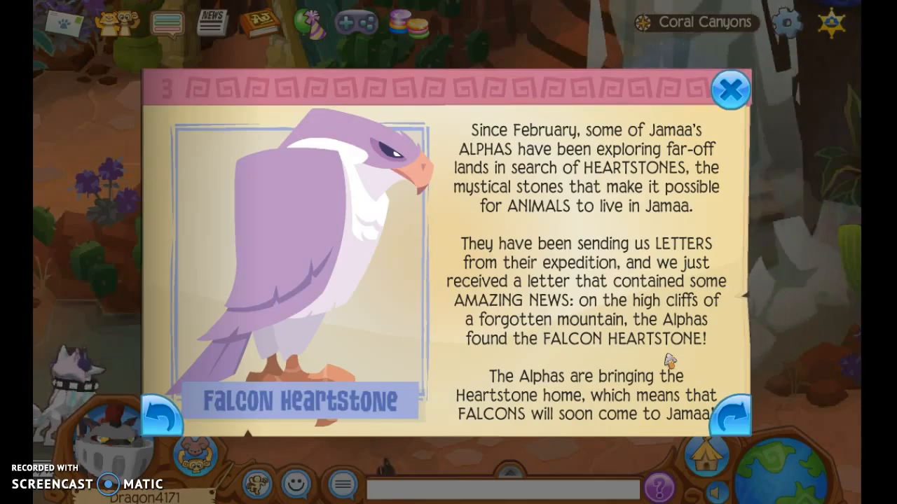
left_click(741, 426)
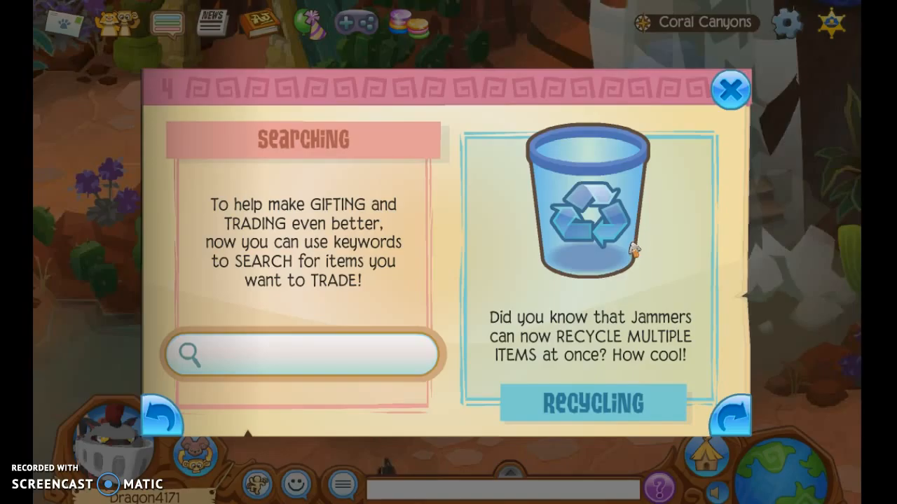
left_click(728, 440)
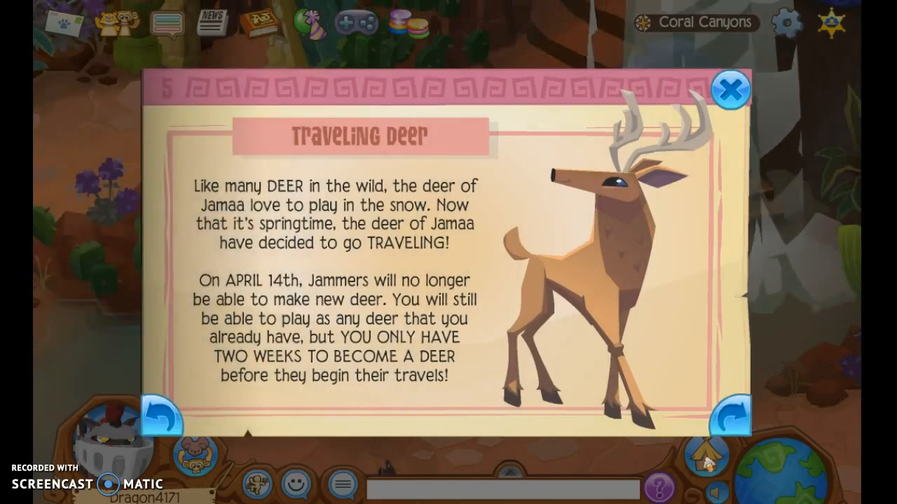
left_click(732, 426)
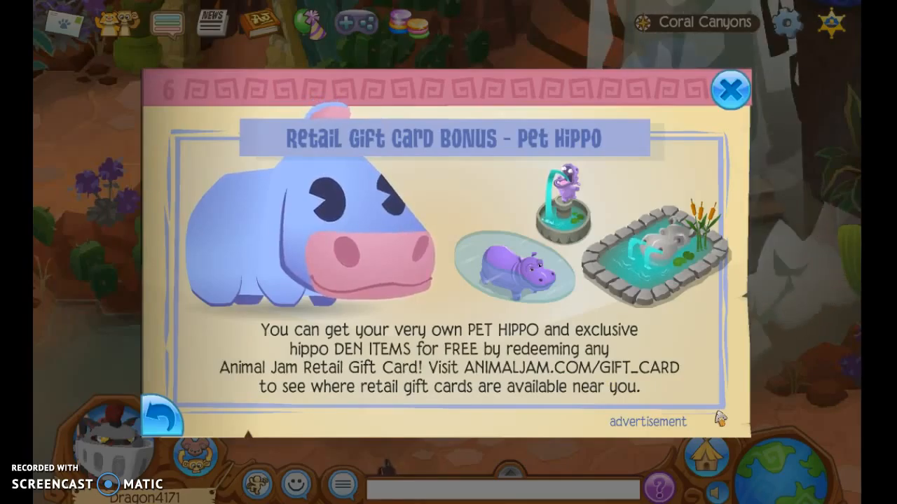
left_click(737, 98)
- Walk the avatar back over the water toward the group of animals on the sandy path
key("Left")
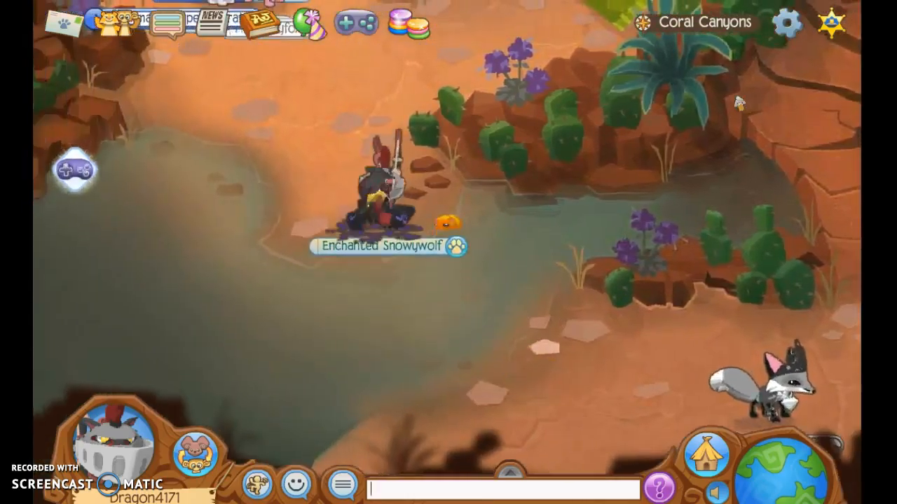
key("Up")
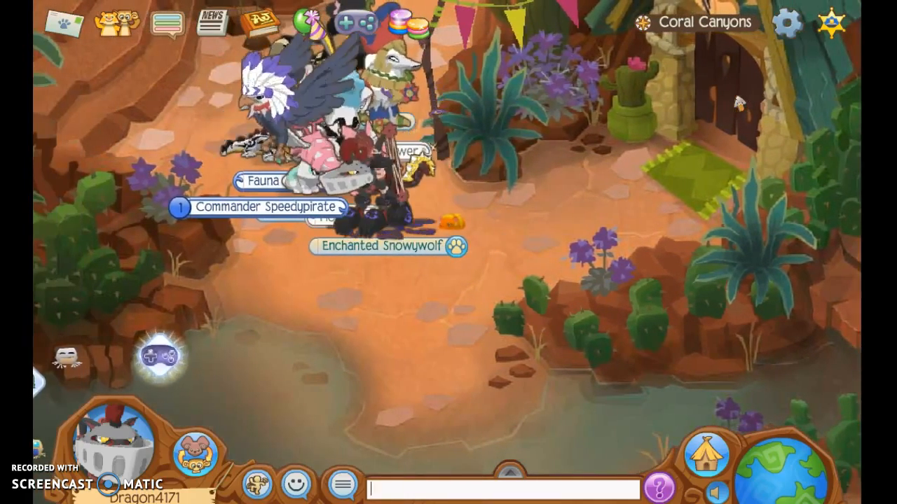
key("Down")
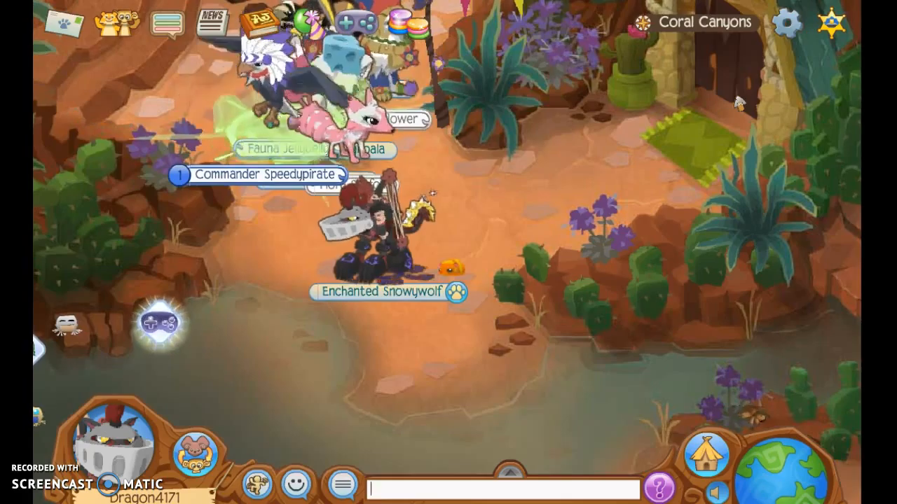
key("Right")
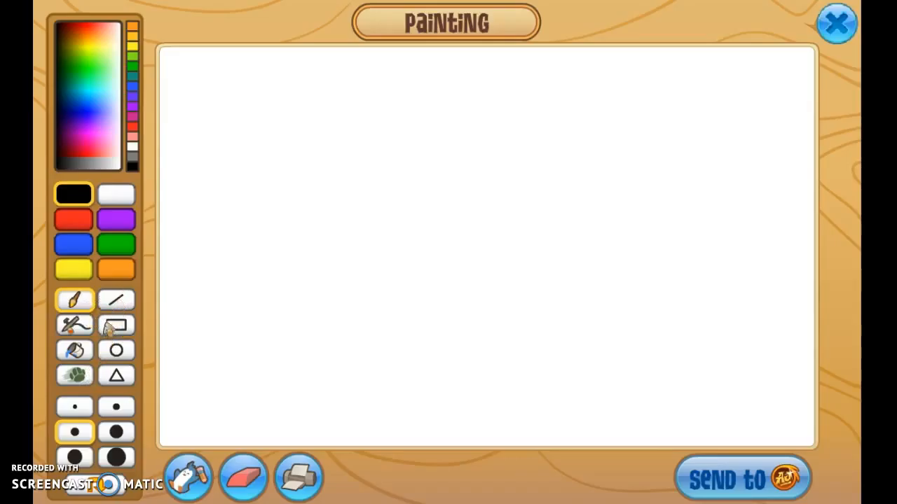
- With the smallest black brush, sketch a round head outline and a rounded muzzle extending from its lower-left side
left_click(78, 409)
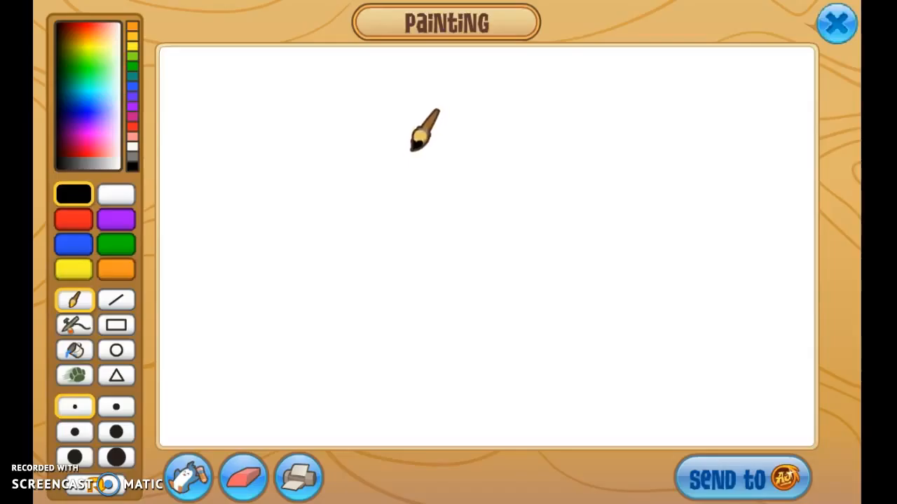
mouse_move(412, 134)
left_mouse_down()
mouse_move(362, 164)
mouse_move(350, 203)
mouse_move(361, 262)
mouse_move(416, 311)
mouse_move(474, 320)
mouse_move(527, 299)
mouse_move(565, 220)
mouse_move(563, 180)
mouse_move(548, 155)
mouse_move(474, 117)
mouse_move(411, 133)
left_mouse_up()
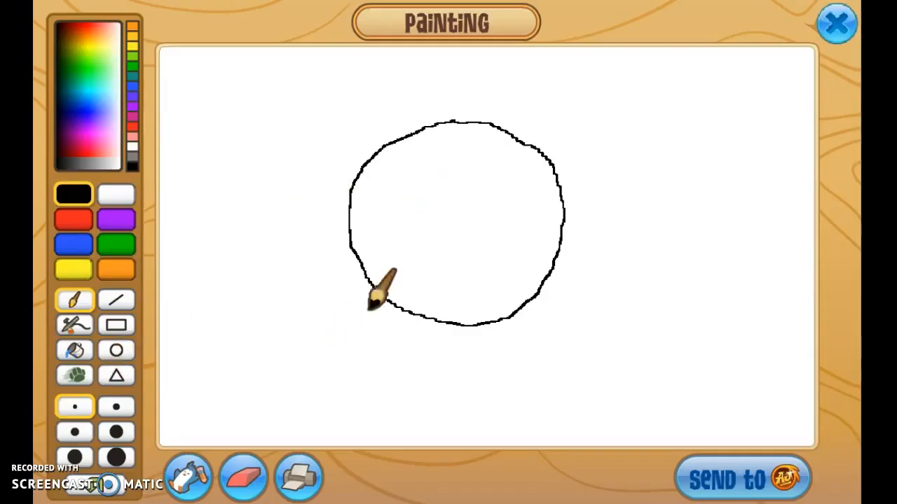
mouse_move(352, 237)
left_mouse_down()
mouse_move(297, 336)
mouse_move(308, 350)
mouse_move(392, 360)
mouse_move(493, 322)
left_mouse_up()
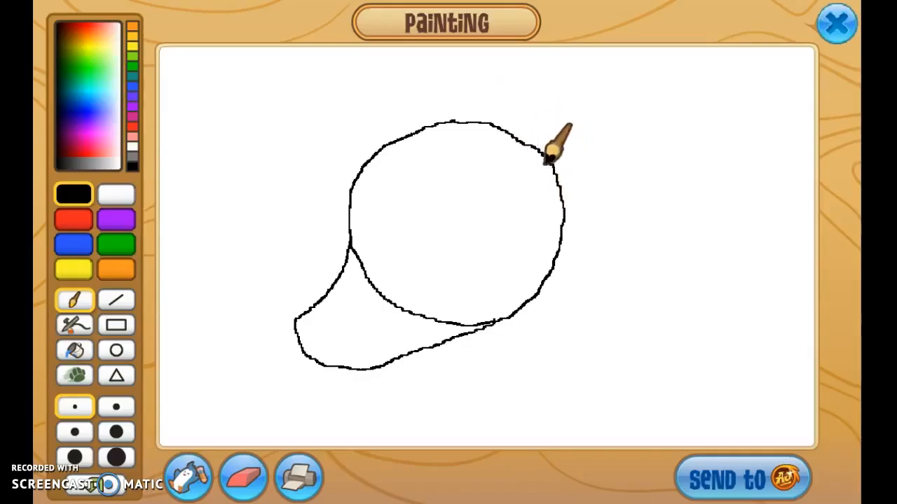
- Draw a tall curved ear on the upper-right side of the head and touch up its base where it meets the outline
mouse_move(565, 186)
left_mouse_down()
mouse_move(551, 76)
mouse_move(501, 61)
mouse_move(484, 85)
mouse_move(489, 124)
left_mouse_up()
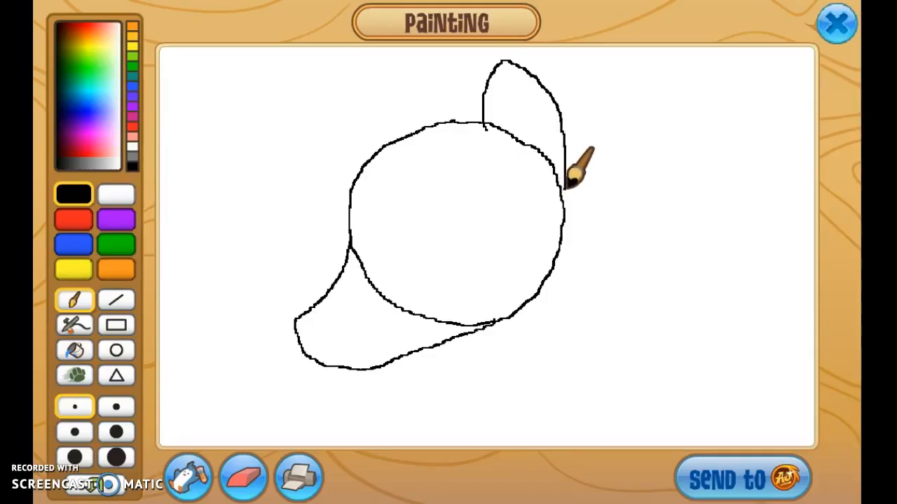
left_click_drag(568, 182, 557, 185)
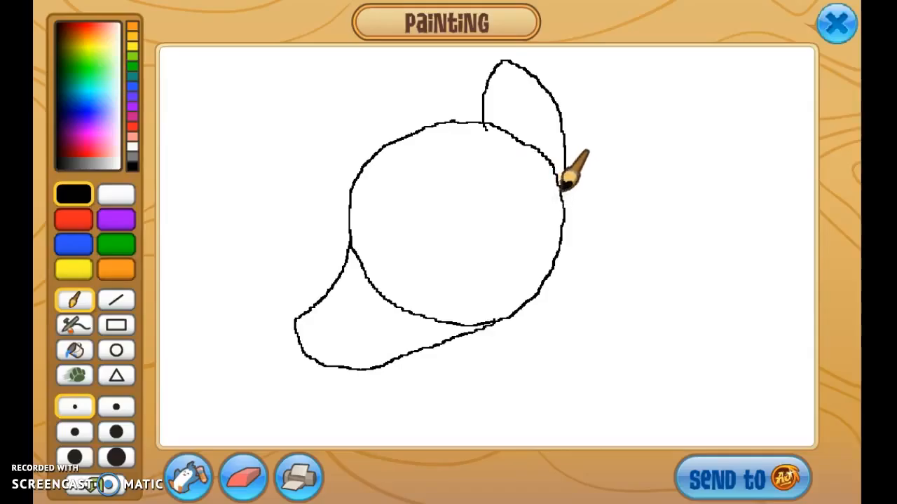
left_click(526, 257)
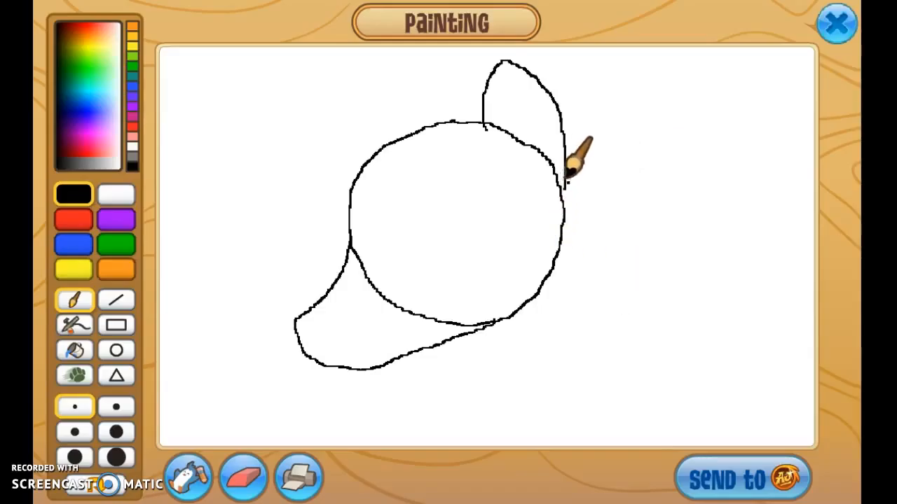
- Replace the trial neck line with jagged fur spikes down the back of the head, from the ear base to the jaw
left_click_drag(565, 186, 575, 273)
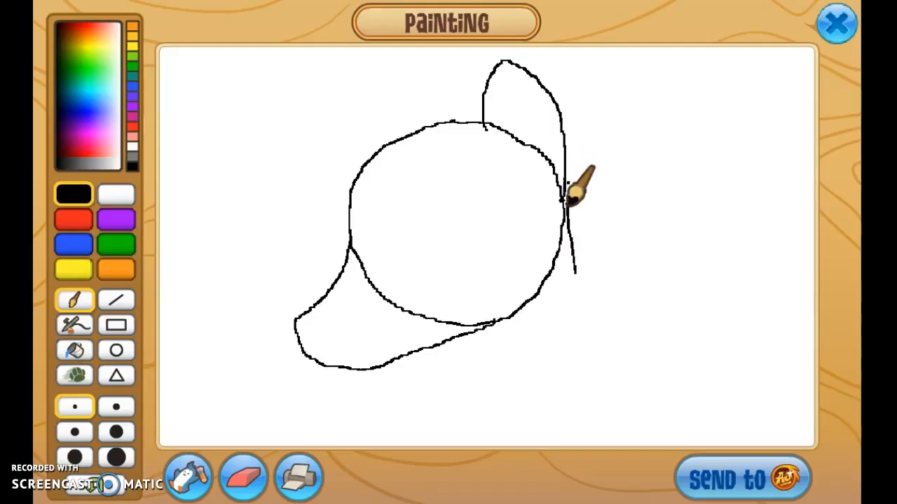
left_click(90, 484)
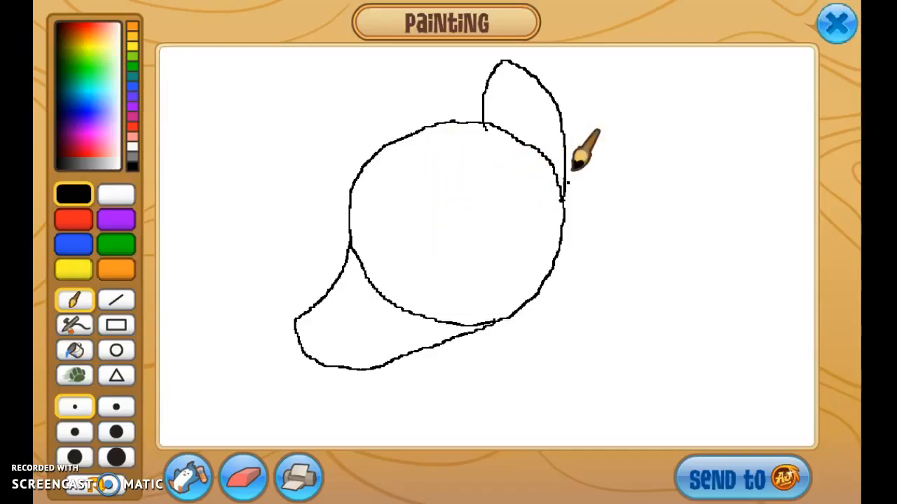
mouse_move(561, 199)
left_mouse_down()
mouse_move(584, 210)
mouse_move(560, 214)
mouse_move(582, 254)
mouse_move(553, 254)
mouse_move(553, 279)
mouse_move(532, 283)
mouse_move(542, 312)
mouse_move(511, 311)
mouse_move(522, 325)
mouse_move(498, 315)
left_mouse_up()
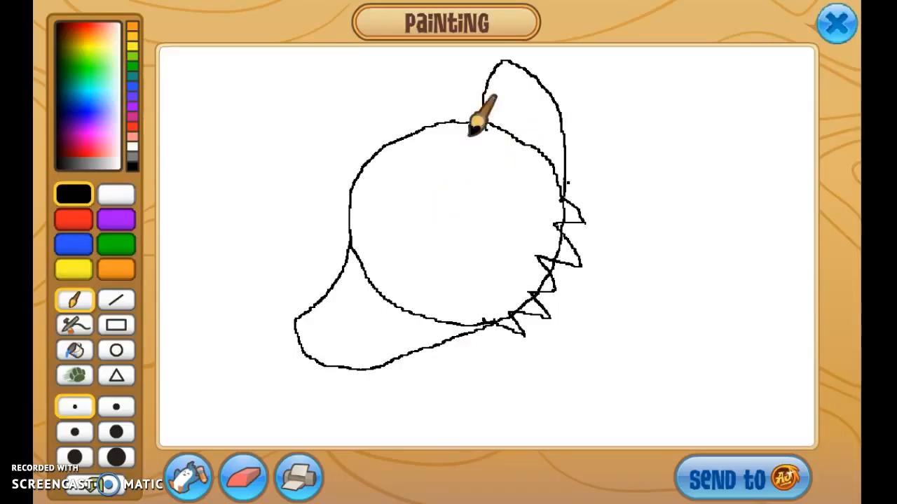
- Sketch a spiky hair tuft over the forehead, redoing the first attempt, and outline a small nose at the muzzle tip
mouse_move(485, 105)
left_mouse_down()
mouse_move(435, 105)
mouse_move(373, 155)
mouse_move(386, 176)
mouse_move(434, 168)
left_mouse_up()
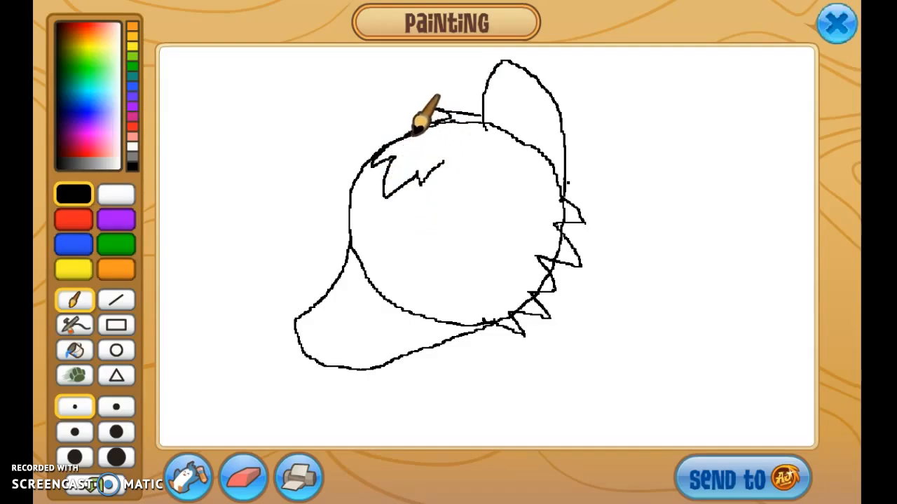
left_click(105, 483)
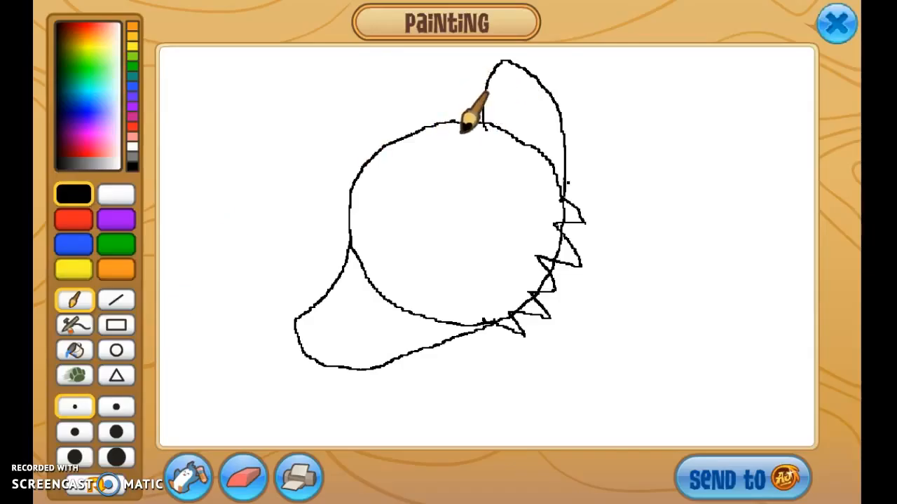
mouse_move(450, 131)
left_mouse_down()
mouse_move(414, 106)
mouse_move(402, 121)
mouse_move(362, 132)
mouse_move(357, 180)
mouse_move(369, 164)
mouse_move(376, 189)
mouse_move(393, 170)
mouse_move(407, 175)
left_mouse_up()
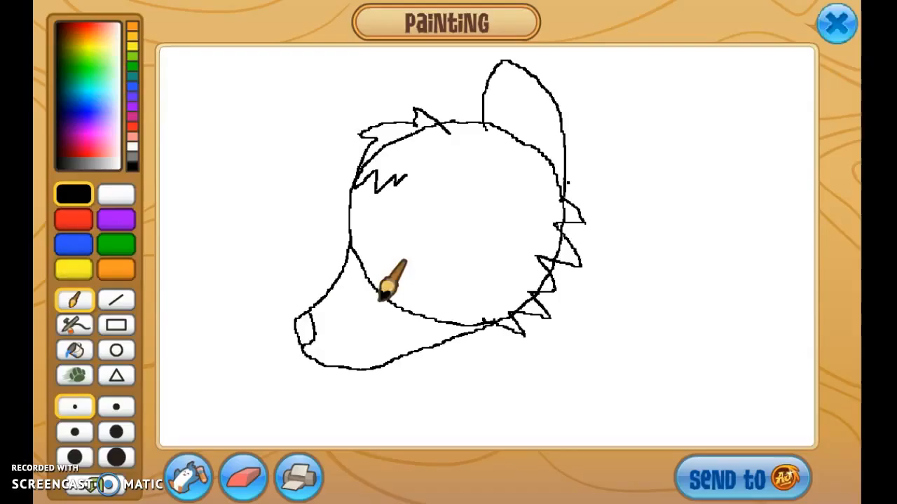
- Dot small whisker marks on the muzzle just behind the nose
left_click(332, 346)
left_click_drag(332, 357, 384, 396)
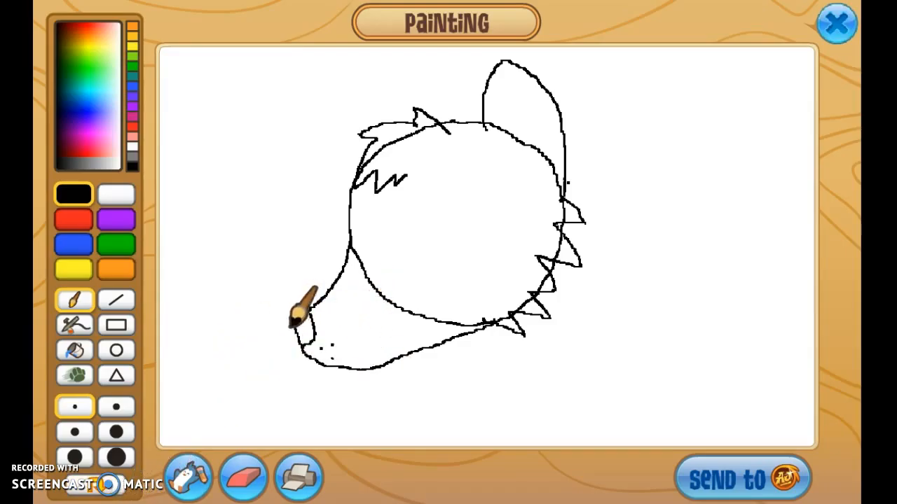
left_click(364, 351)
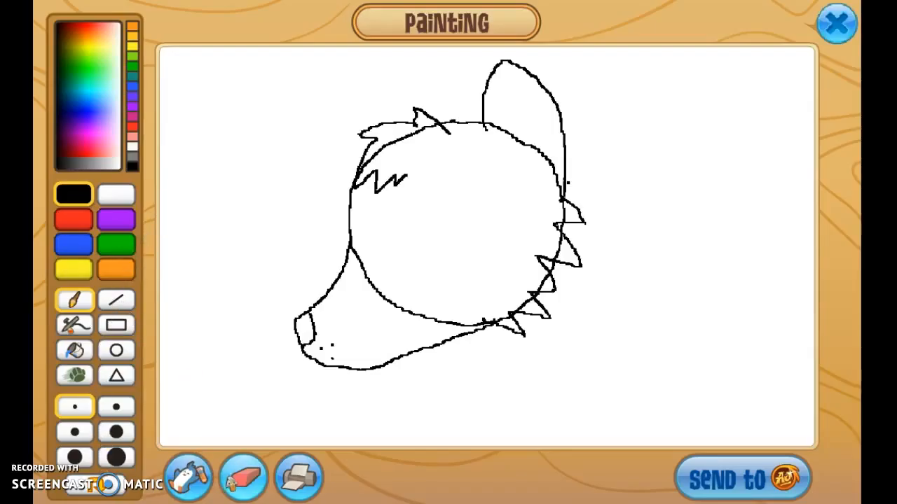
- Paint over the head circle's construction line at the ear base and behind the muzzle in white with the second-smallest brush
left_click(116, 202)
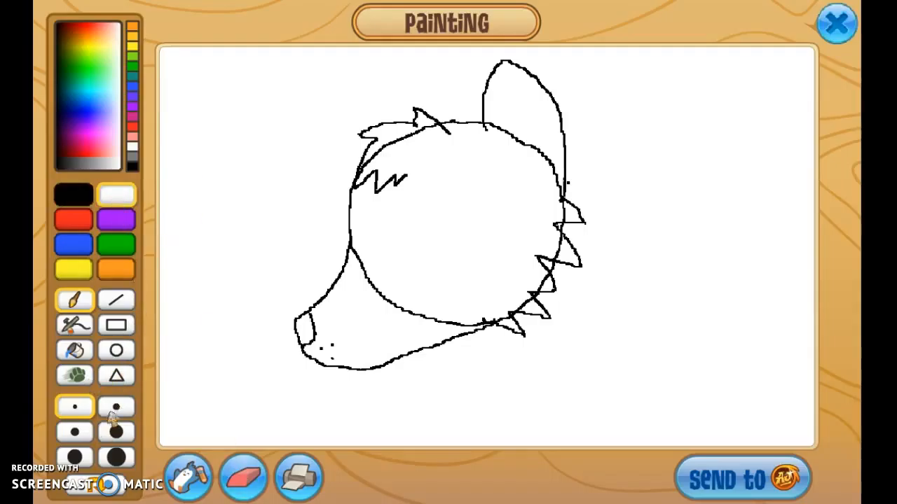
left_click(115, 408)
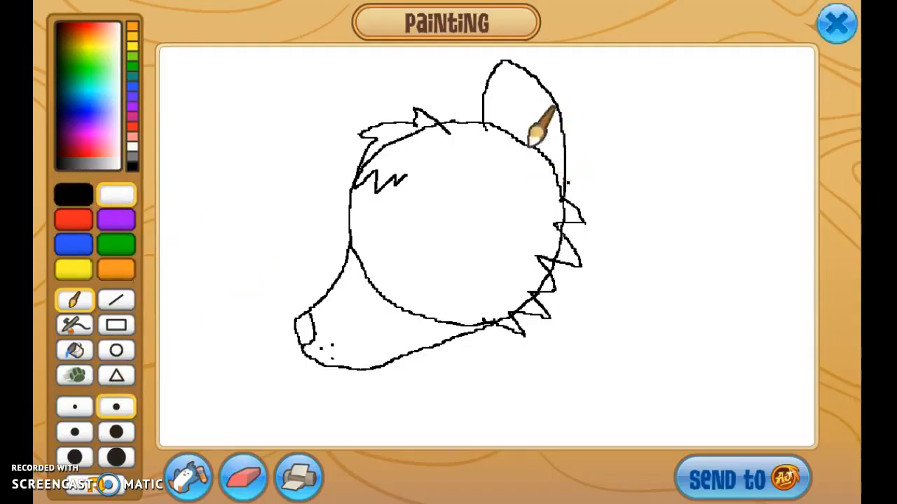
mouse_move(506, 126)
left_mouse_down()
mouse_move(519, 127)
mouse_move(520, 152)
mouse_move(536, 128)
mouse_move(559, 196)
left_mouse_up()
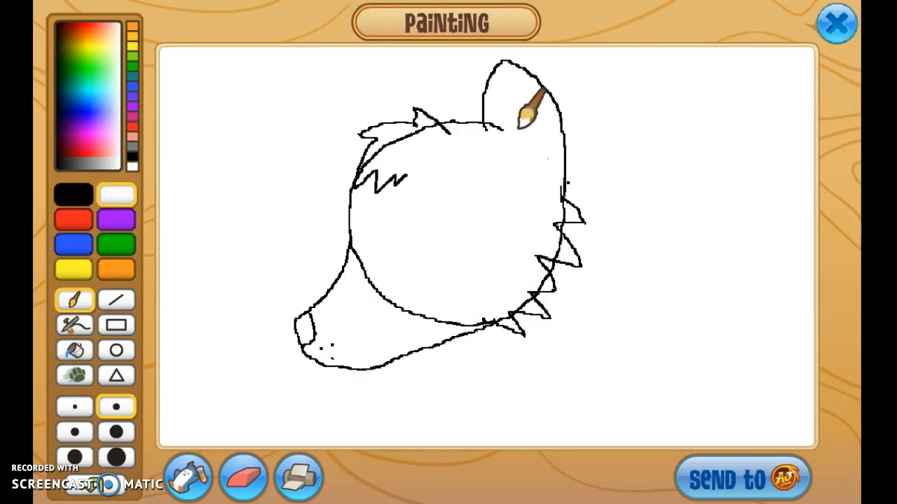
mouse_move(500, 121)
left_mouse_down()
mouse_move(494, 147)
mouse_move(495, 120)
left_mouse_up()
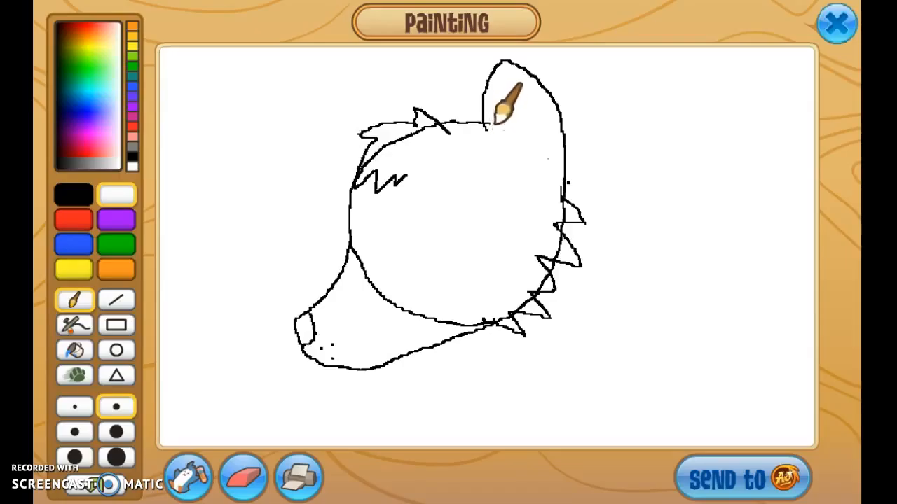
mouse_move(362, 246)
left_mouse_down()
mouse_move(373, 240)
mouse_move(348, 260)
mouse_move(384, 299)
mouse_move(421, 304)
mouse_move(414, 311)
mouse_move(444, 320)
mouse_move(474, 314)
left_mouse_up()
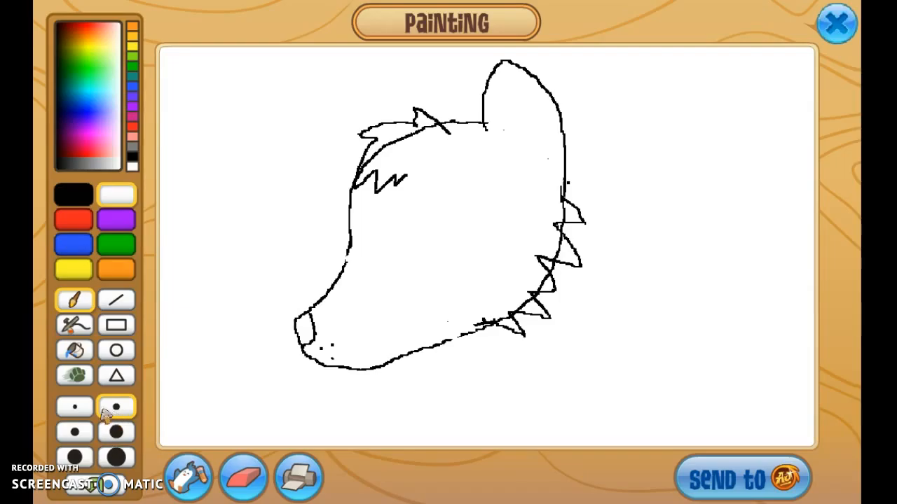
- Erase the remaining circle line between the fur spikes at the back of the head using the smallest white brush
left_click(75, 409)
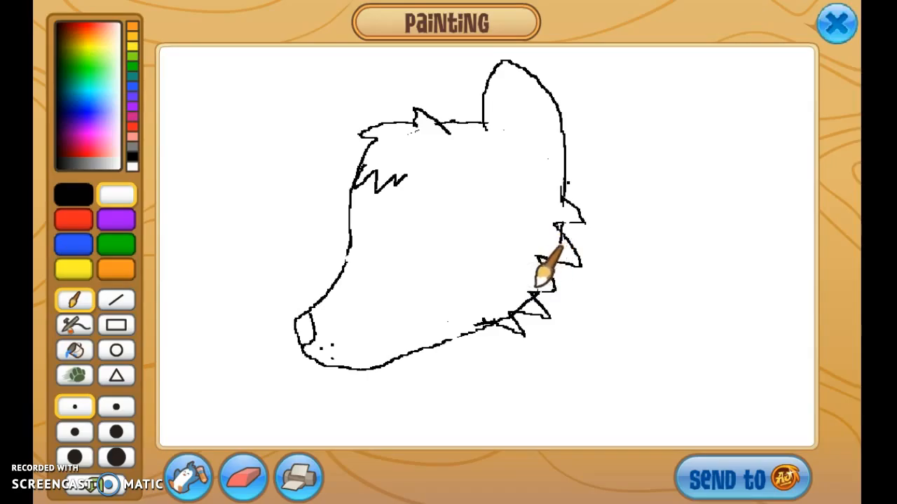
left_click_drag(515, 295, 531, 291)
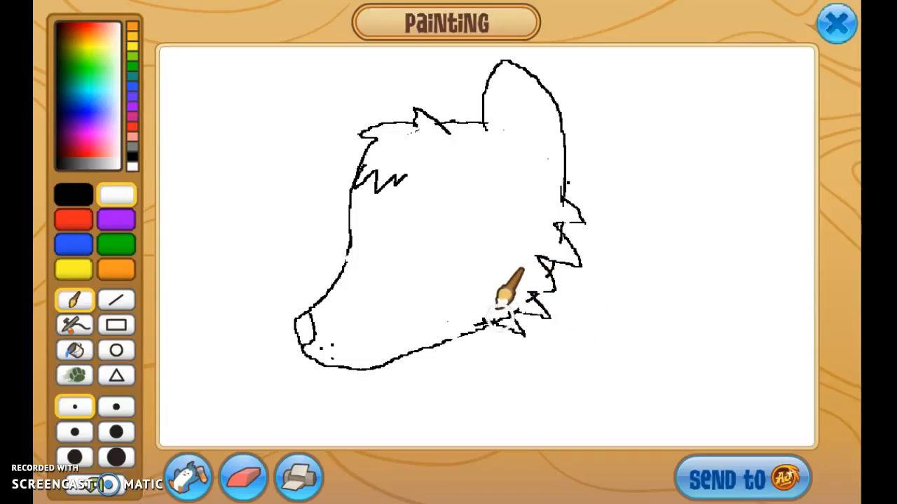
left_click_drag(496, 310, 501, 315)
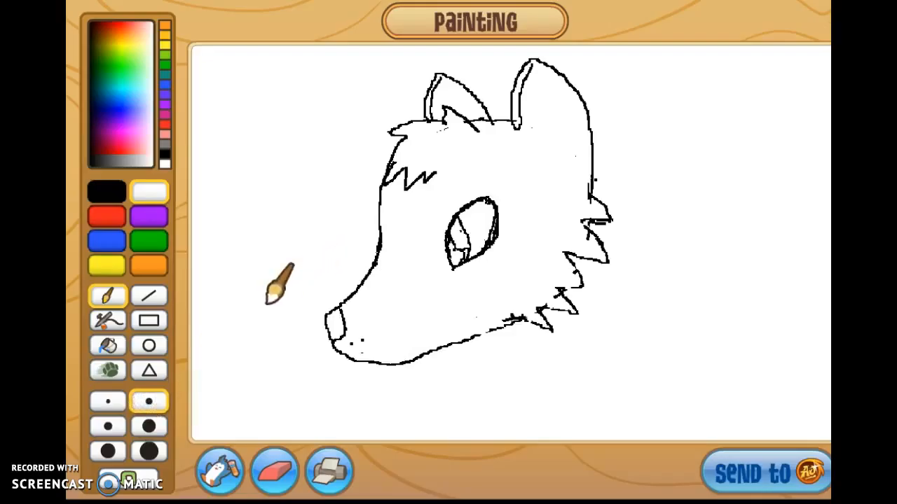
- Draw the neck line and a jagged fur ruff around the neck and chest in black with the smallest brush
left_click(115, 405)
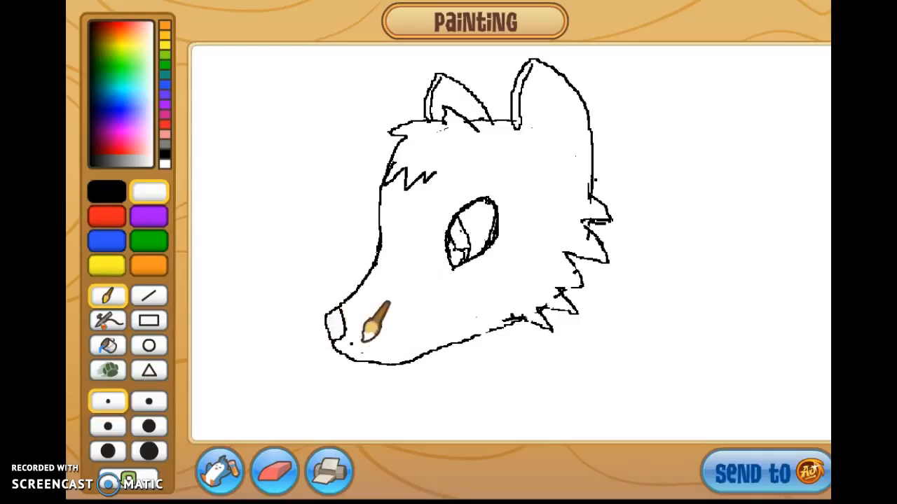
left_click(116, 184)
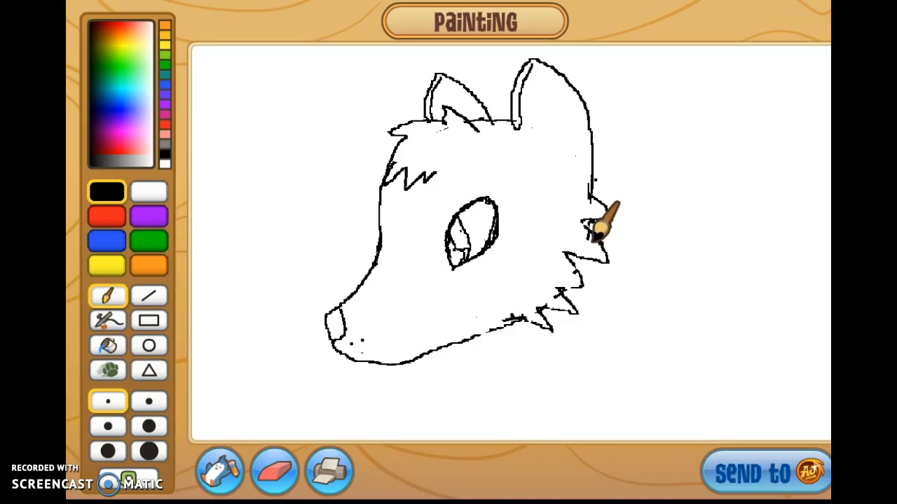
left_click_drag(583, 221, 612, 219)
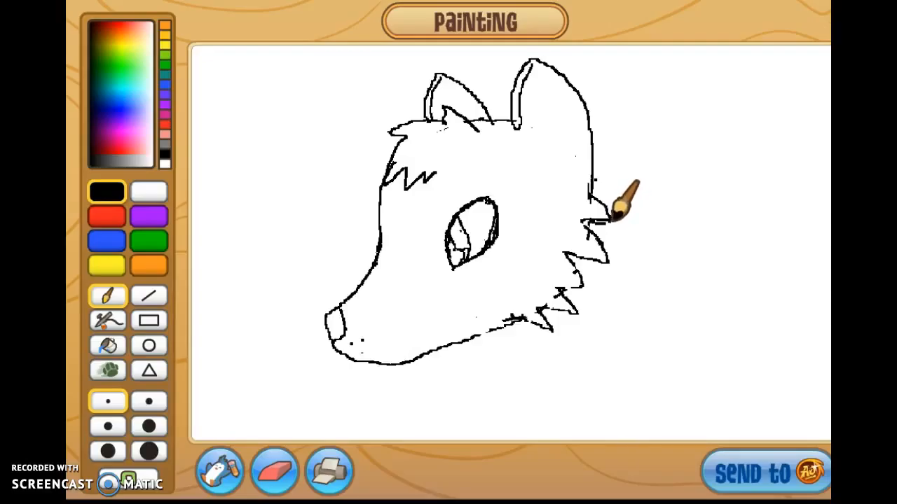
mouse_move(610, 217)
left_mouse_down()
mouse_move(634, 242)
mouse_move(688, 258)
left_mouse_up()
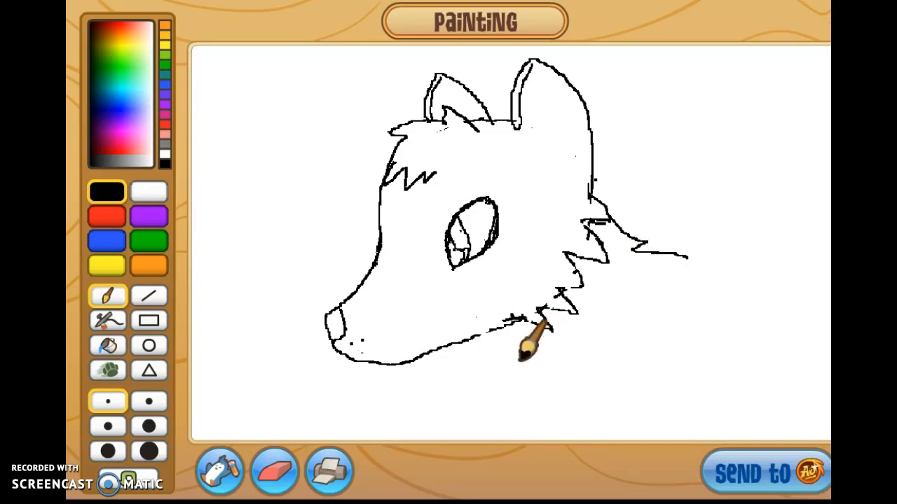
mouse_move(474, 335)
left_mouse_down()
mouse_move(487, 366)
mouse_move(514, 389)
mouse_move(521, 378)
mouse_move(530, 399)
mouse_move(581, 424)
mouse_move(594, 406)
mouse_move(628, 401)
mouse_move(672, 371)
mouse_move(748, 372)
mouse_move(743, 326)
mouse_move(778, 311)
mouse_move(777, 294)
mouse_move(754, 276)
mouse_move(765, 260)
mouse_move(756, 244)
mouse_move(685, 257)
left_mouse_up()
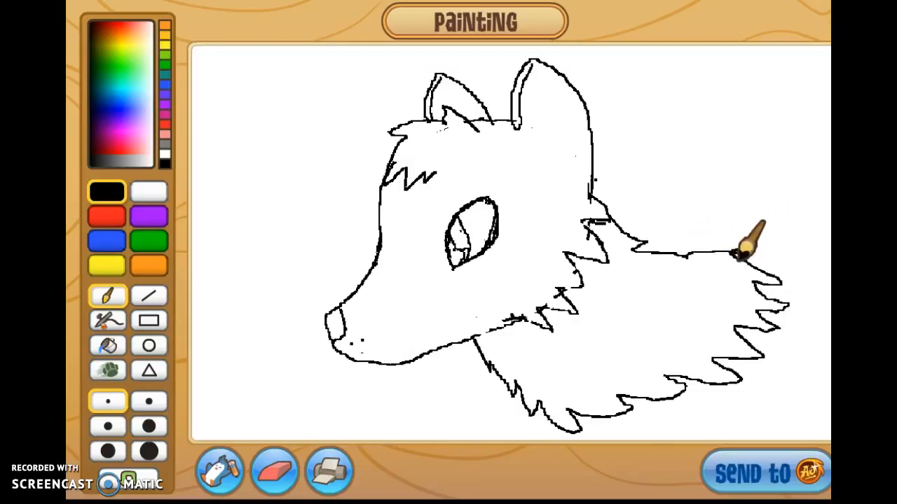
- Extend the back line to the canvas edge and sketch the chest, front leg and belly lines below the ruff, redoing one leg stroke
left_click_drag(741, 244, 831, 237)
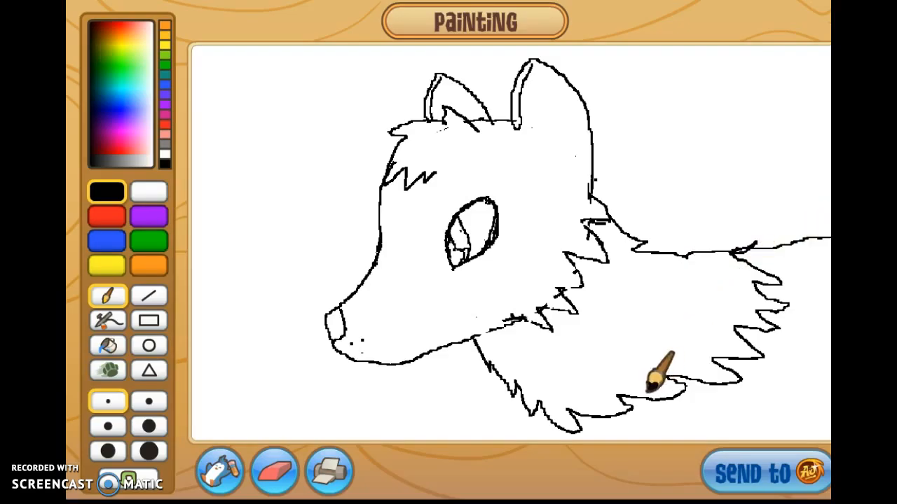
left_click_drag(596, 416, 655, 435)
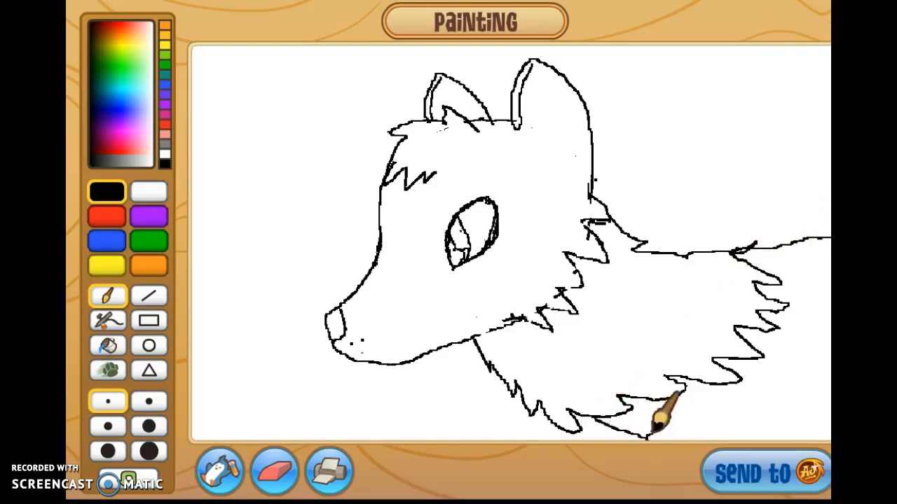
left_click_drag(692, 405, 737, 440)
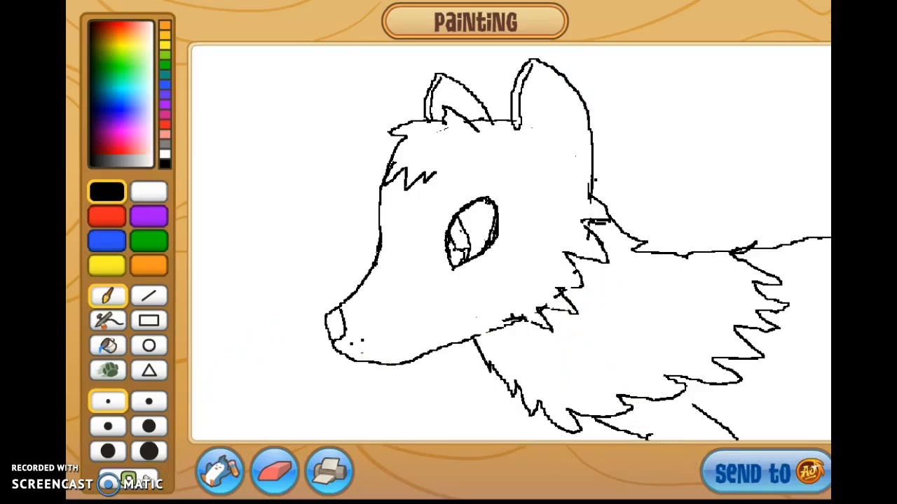
left_click(144, 478)
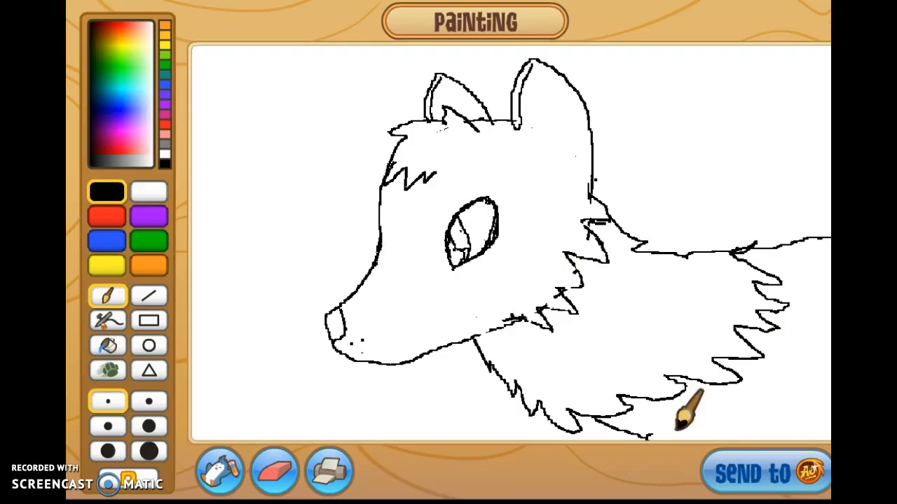
left_click_drag(701, 404, 723, 438)
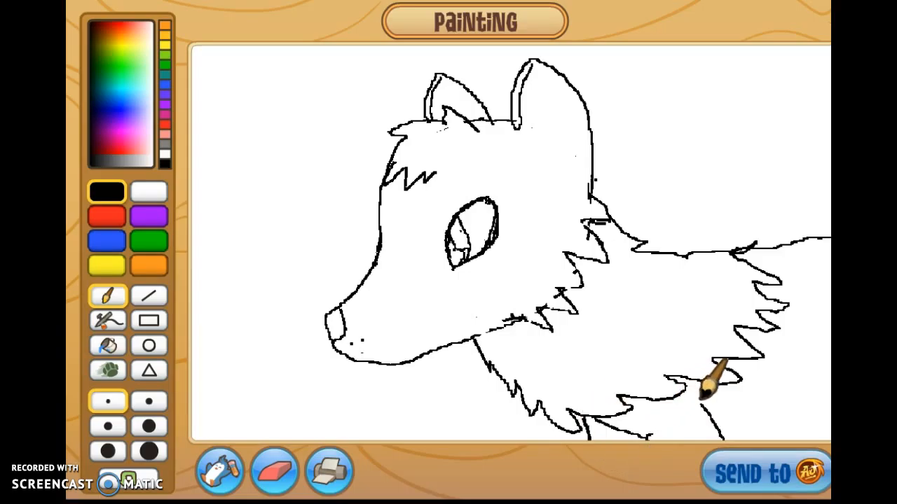
mouse_move(712, 429)
left_mouse_down()
mouse_move(769, 415)
mouse_move(831, 419)
left_mouse_up()
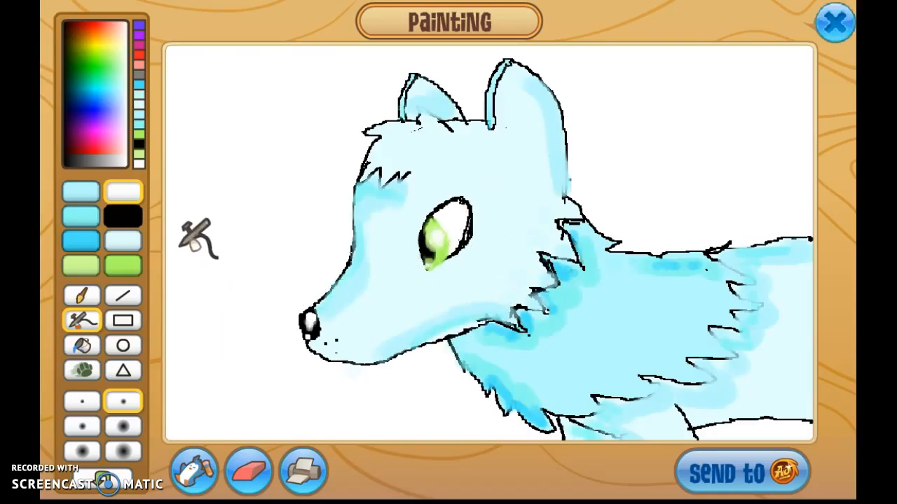
- Flood-fill the white background, trying pale blue first and replacing it with the brighter sky blue
left_click(82, 345)
left_click(80, 191)
left_click(226, 272)
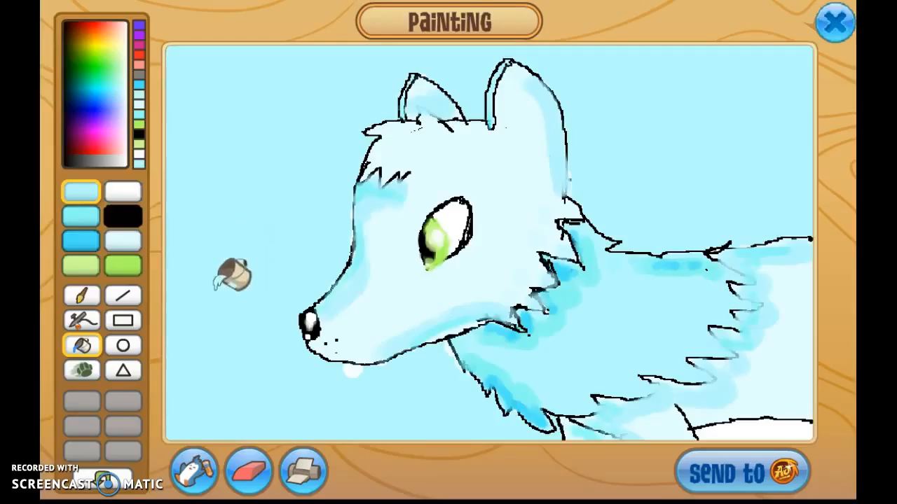
left_click(81, 241)
left_click(212, 235)
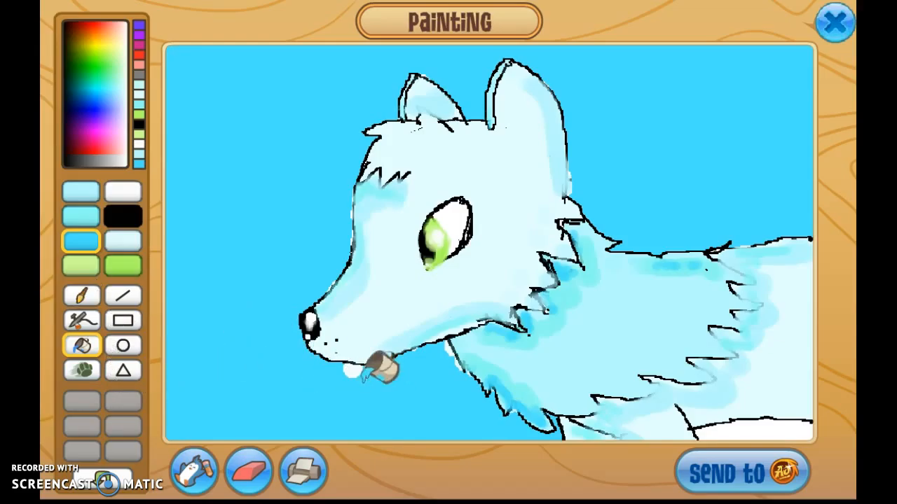
- Brush sky blue over the white spots under the chin and along the neck, and fill the white gap below the belly
left_click(82, 300)
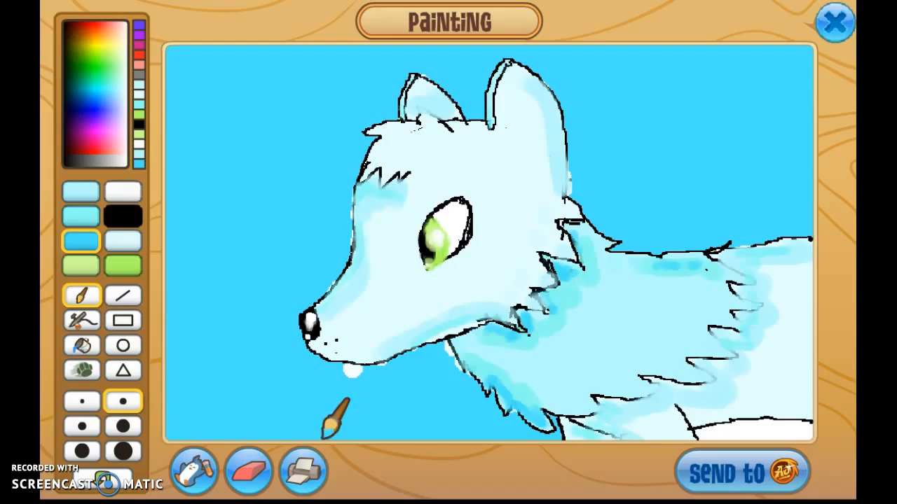
left_click_drag(351, 365, 346, 370)
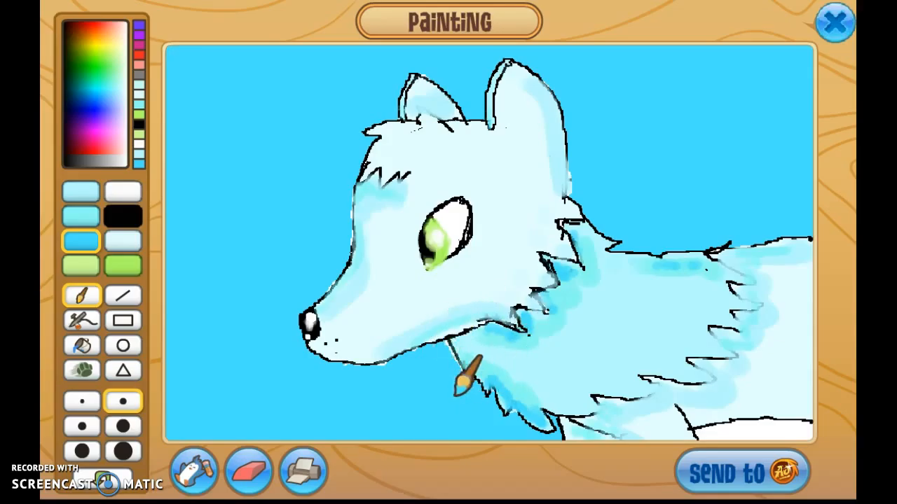
left_click(84, 345)
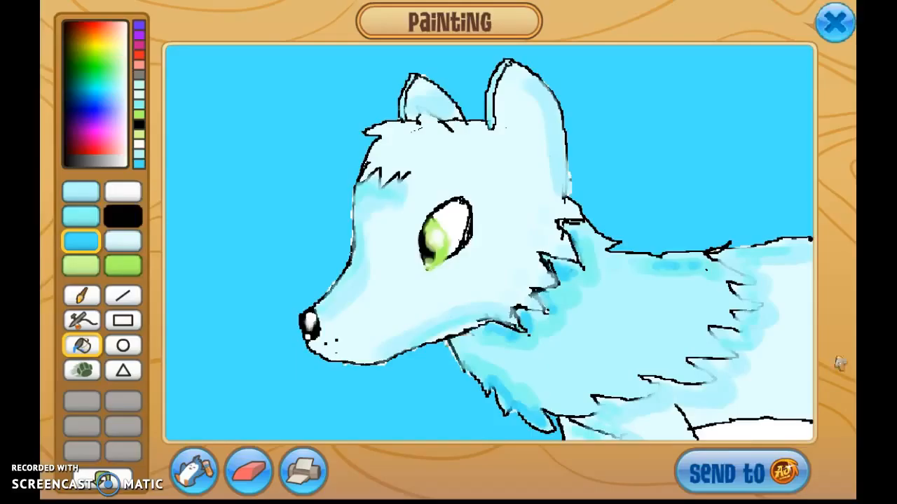
left_click(755, 428)
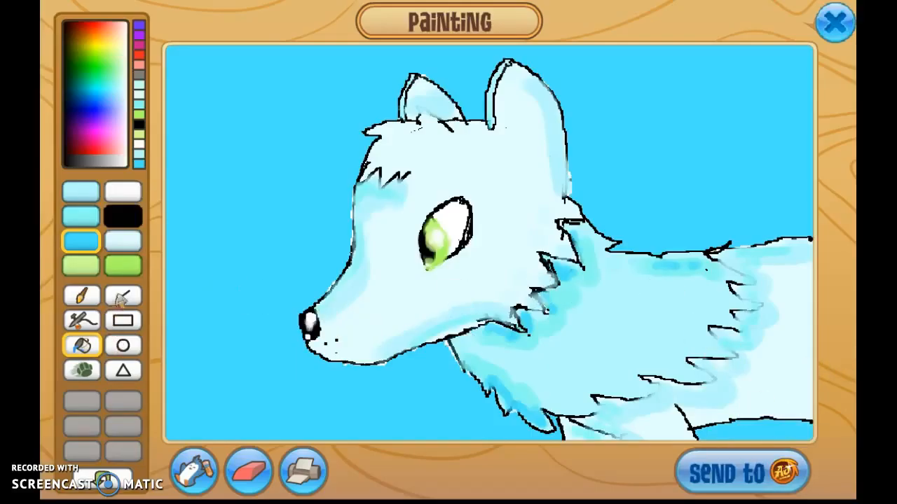
- Airbrush two white clouds in the sky, one on each side of the head, with the largest soft tip
left_click(89, 322)
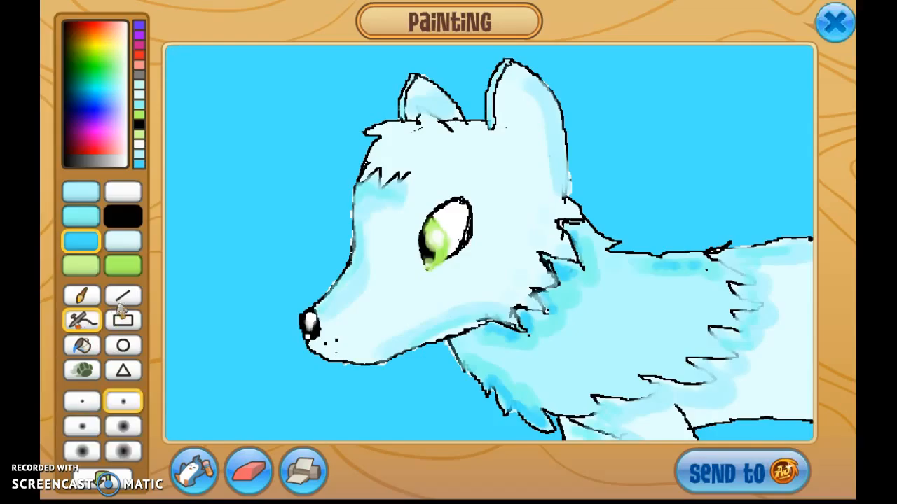
left_click(126, 452)
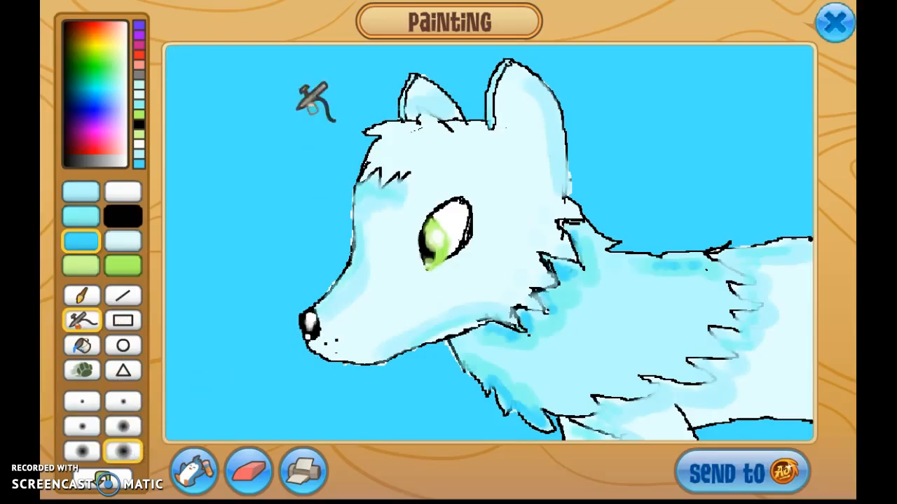
left_click(132, 197)
mouse_move(260, 135)
left_mouse_down()
mouse_move(235, 165)
mouse_move(274, 124)
mouse_move(304, 140)
mouse_move(350, 144)
left_mouse_up()
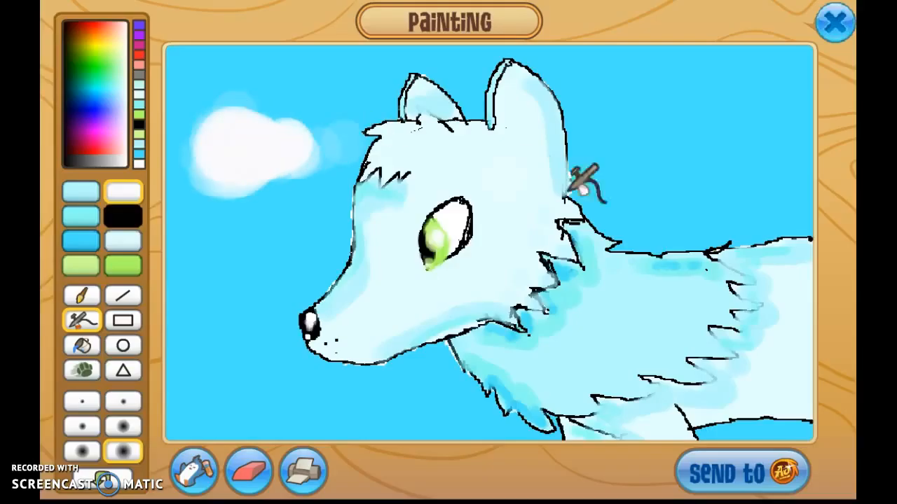
mouse_move(690, 154)
left_mouse_down()
mouse_move(792, 166)
mouse_move(777, 172)
left_mouse_up()
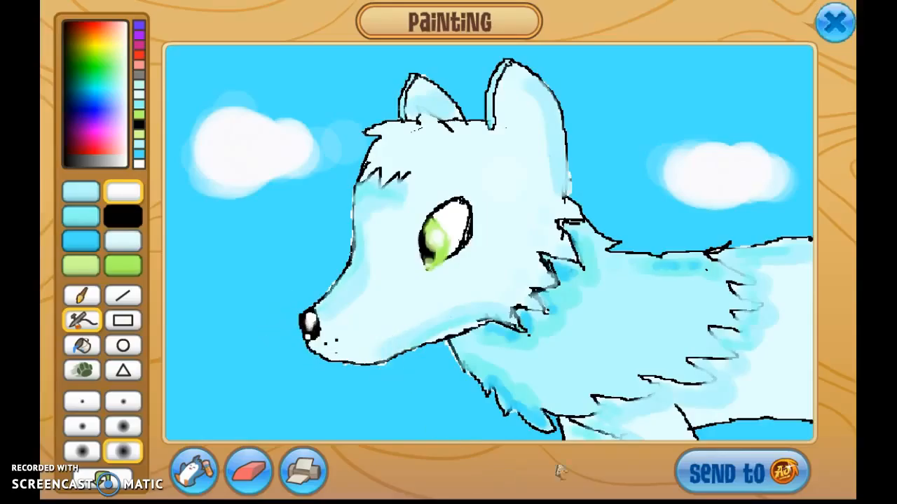
- Send the finished painting to AJHQ, confirm the submission and dismiss the thank-you notice
left_click(709, 478)
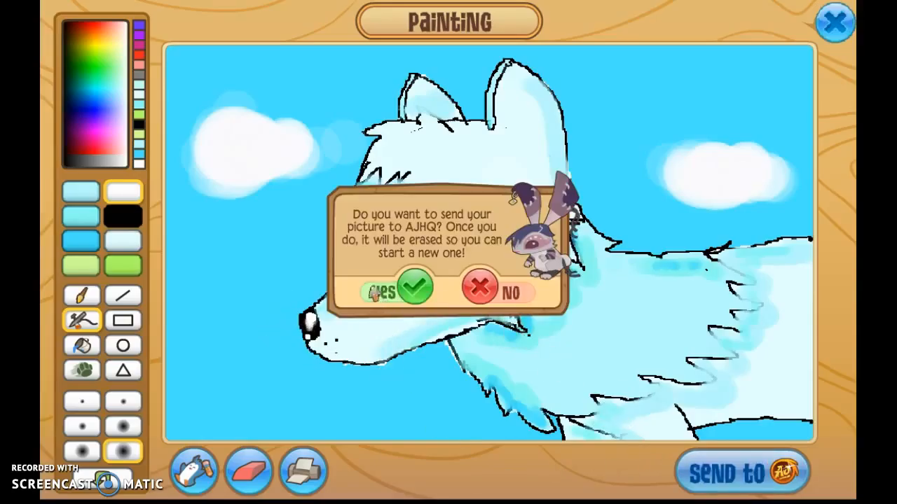
left_click(426, 291)
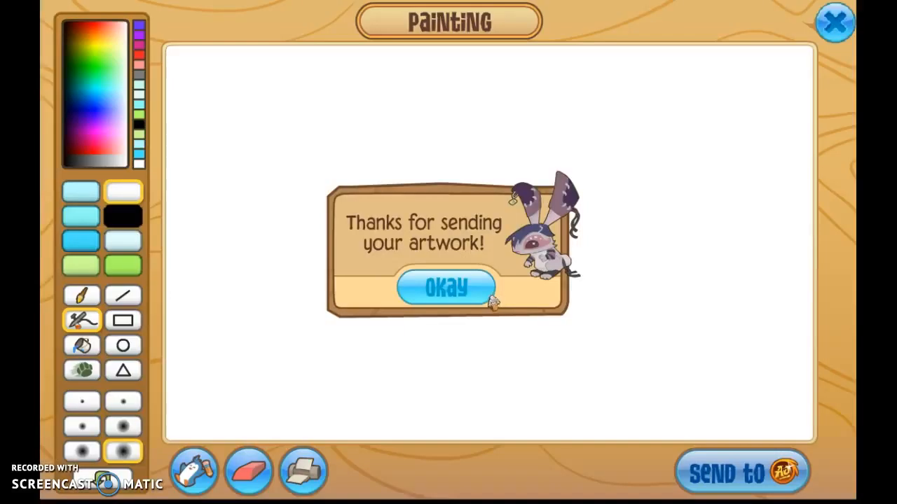
left_click(465, 292)
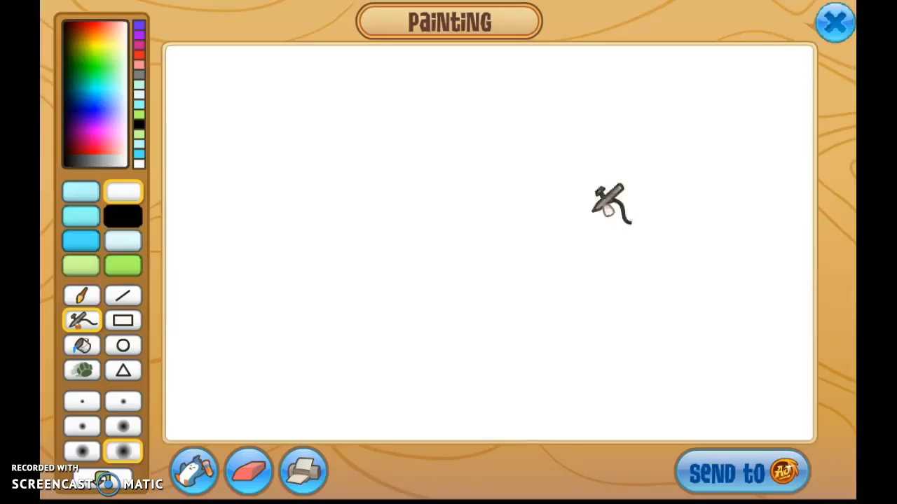
- Leave the painting canvas and walk the avatar toward the edge of the round rug in the Art Studio
left_click(834, 23)
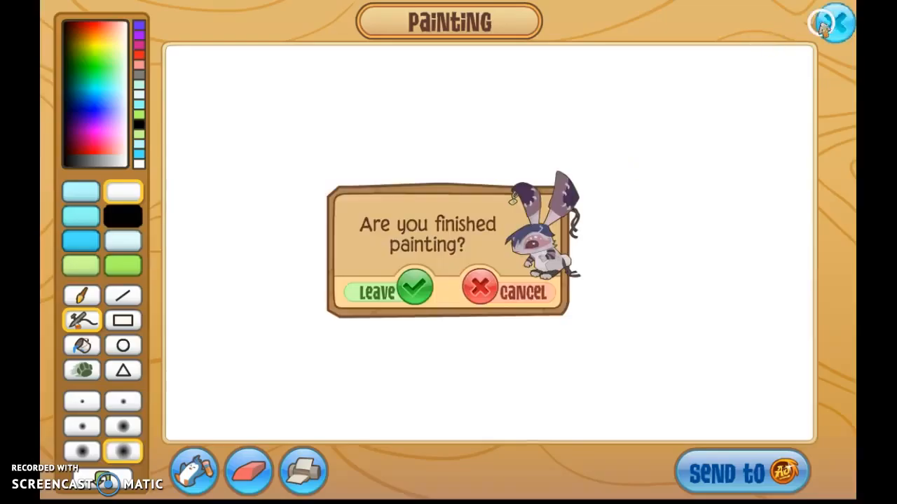
left_click(418, 288)
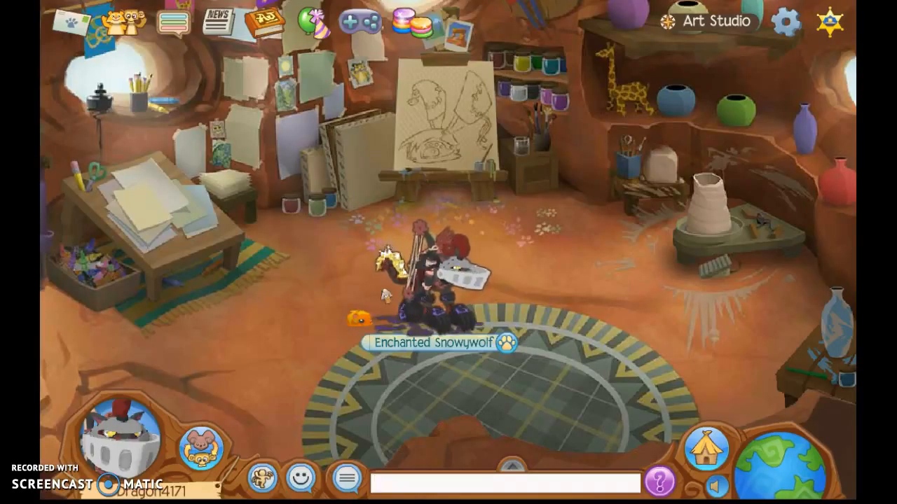
left_click(372, 302)
left_click(352, 352)
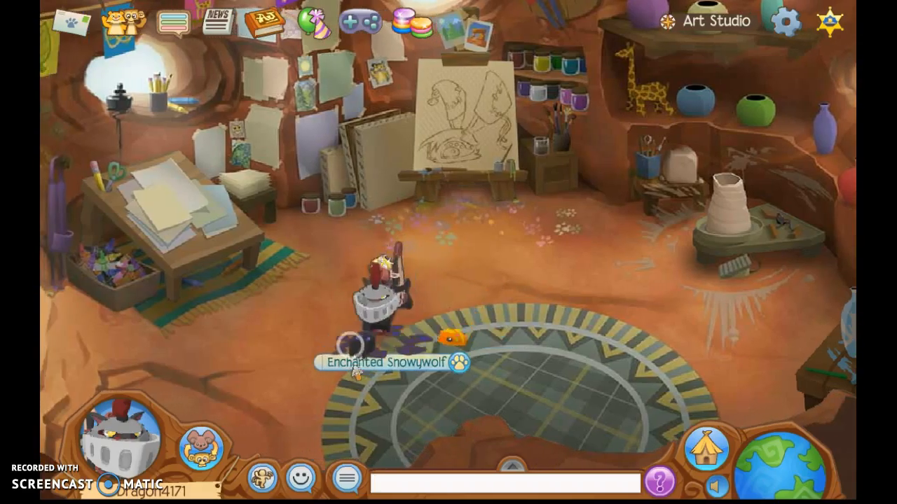